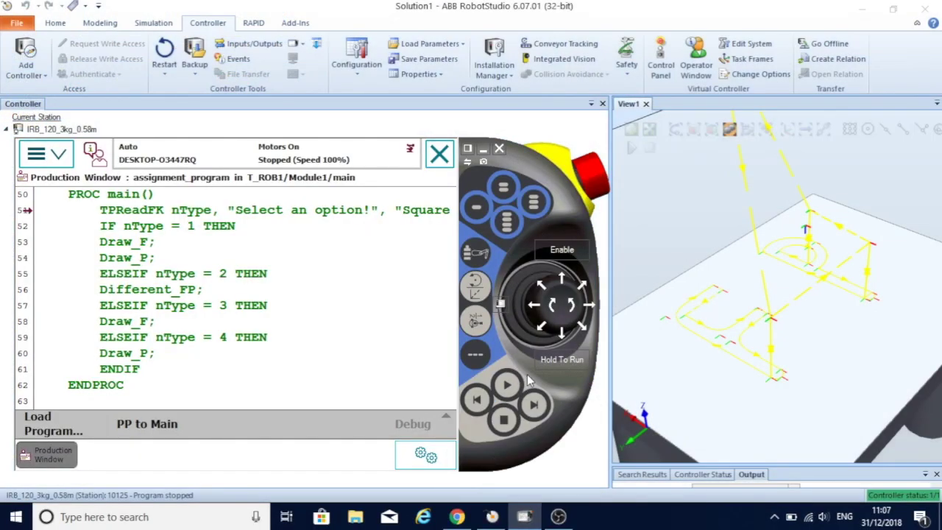
Start the loaded assignment_program running on the virtual FlexPendant.
{"action": "left_click", "coordinate": [508, 388]}
Run the program with Draw_P so the robot draws only P, check the message log, then restart.
{"action": "left_click", "coordinate": [507, 385]}
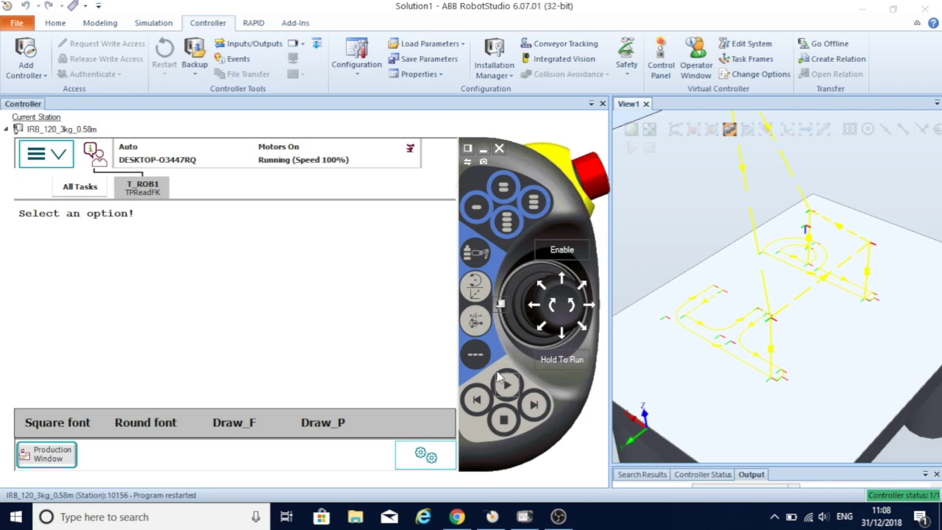
{"action": "left_click", "coordinate": [322, 426]}
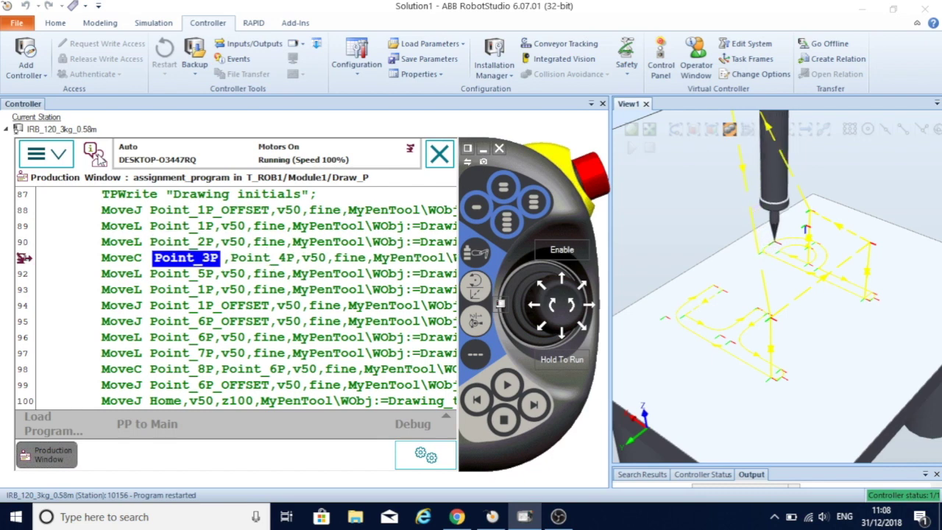
{"action": "left_click", "coordinate": [95, 155]}
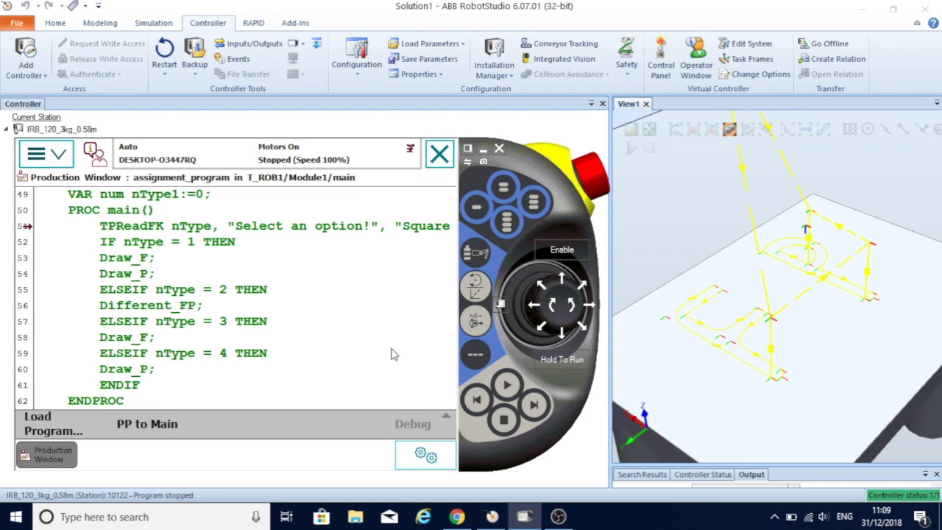
{"action": "left_click", "coordinate": [506, 390]}
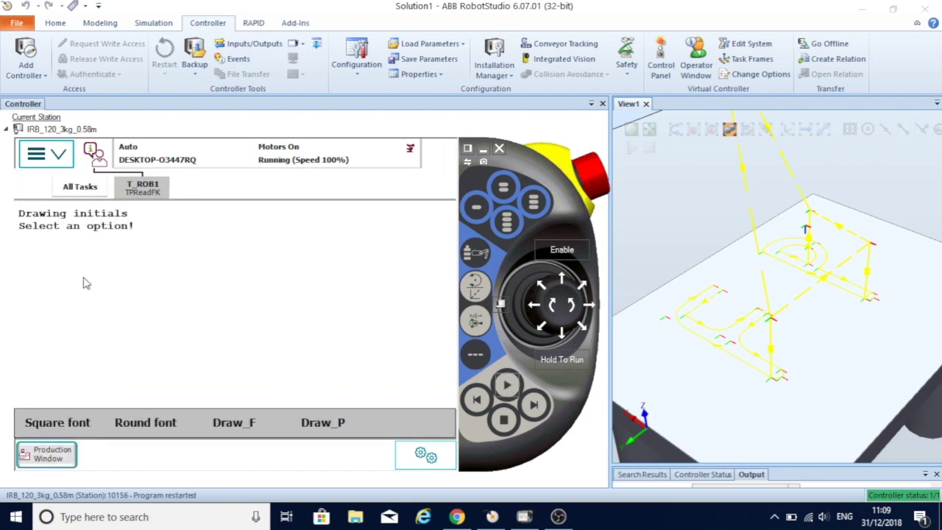
Choose Draw_F so the robot draws only the letter F, then stop the program.
{"action": "left_click", "coordinate": [231, 430]}
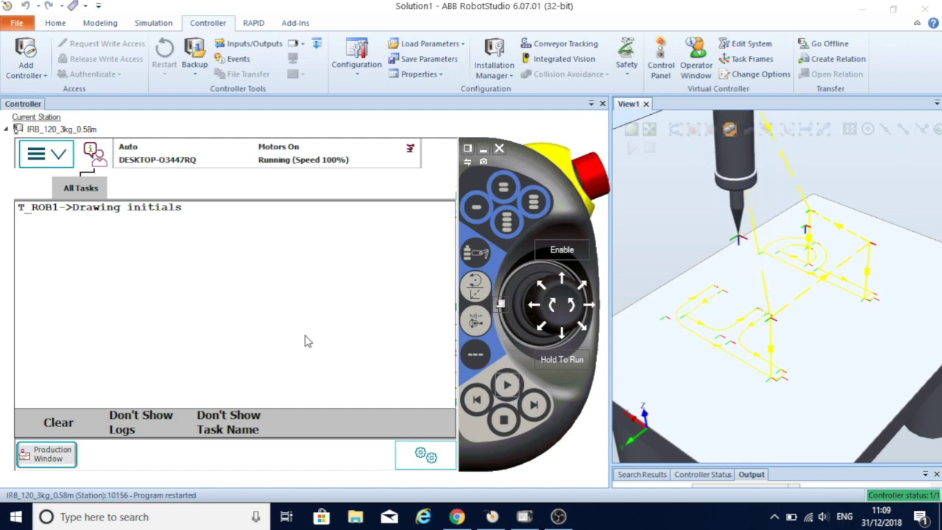
{"action": "left_click", "coordinate": [503, 426]}
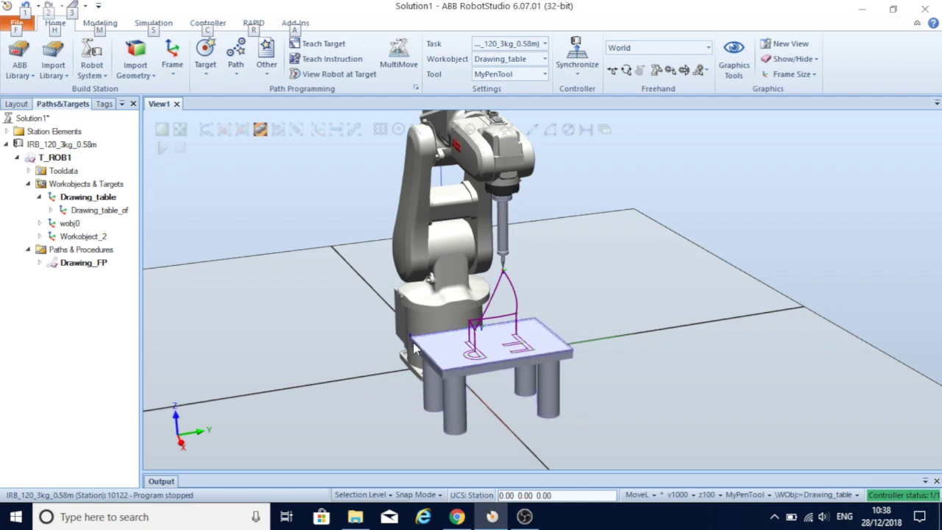
{"action": "left_click", "coordinate": [415, 343]}
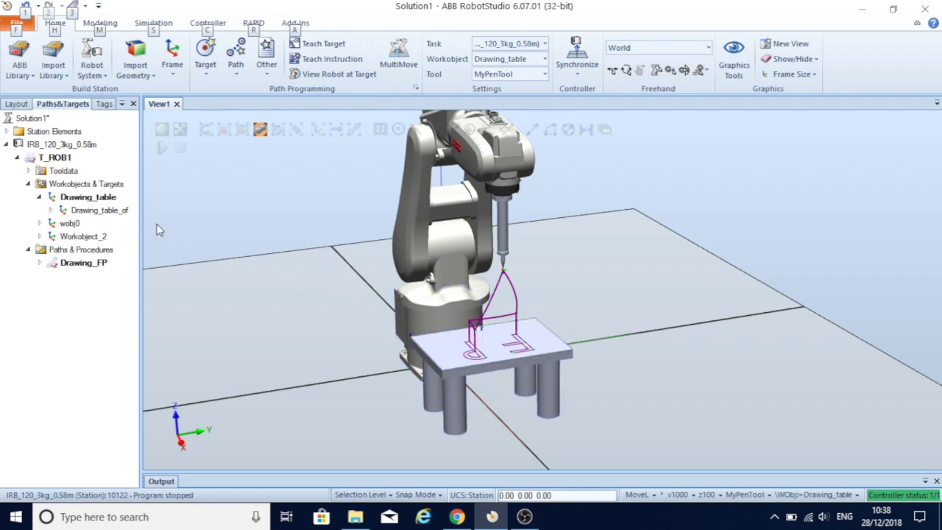
Expand the Drawing_table offset workobject to list its targets.
{"action": "left_click", "coordinate": [50, 211]}
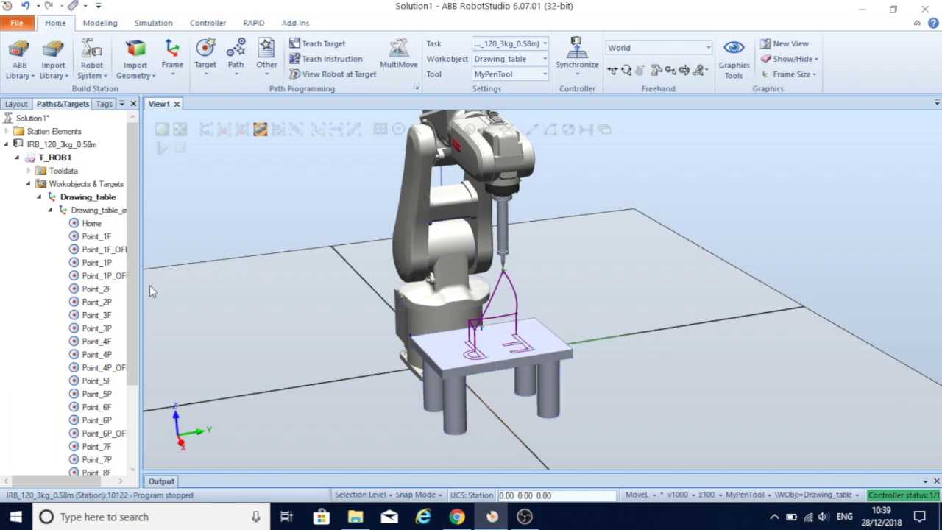
Widen the Paths&Targets browser so names like Point_1F_OFFSET are fully readable.
{"action": "left_click_drag", "start_coordinate": [140, 284], "coordinate": [171, 284]}
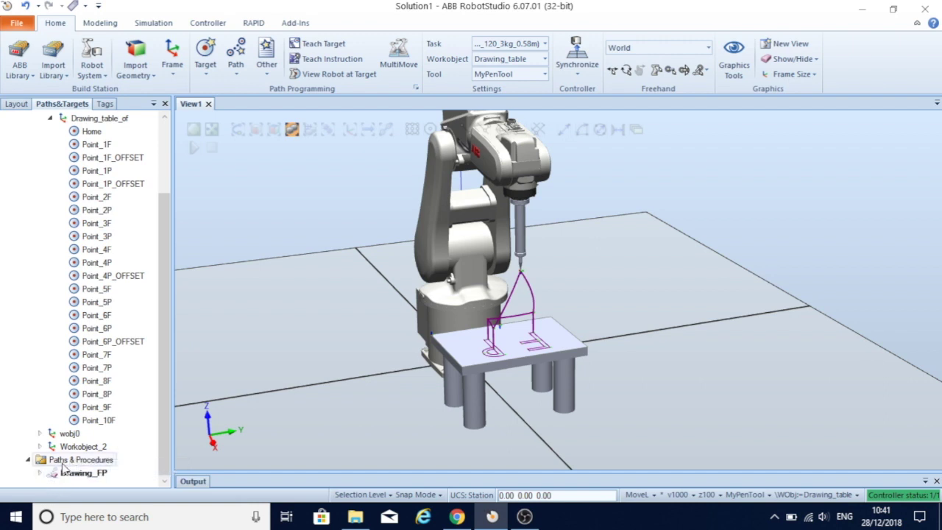
{"action": "left_click", "coordinate": [40, 474]}
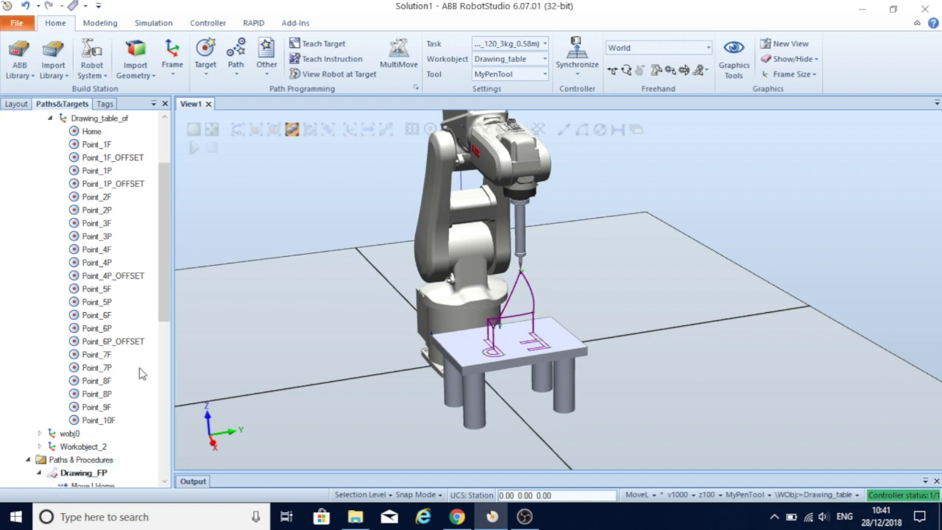
Inspect Drawing_FP's first moves, MoveJ Point_1F_OFFSET and MoveL Point_1F.
{"action": "left_click_drag", "start_coordinate": [167, 302], "coordinate": [157, 434]}
{"action": "scroll", "coordinate": [158, 434], "scroll_direction": "up", "scroll_amount": 1}
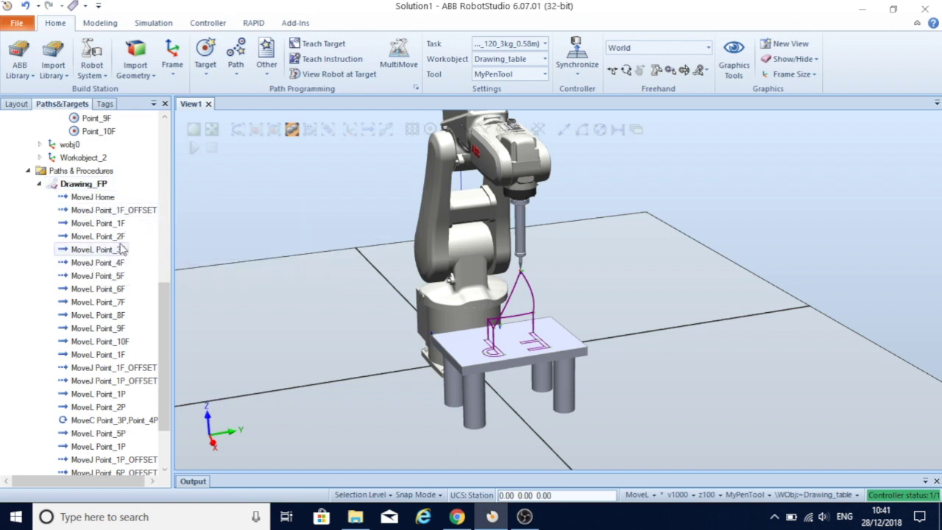
{"action": "left_click", "coordinate": [95, 212]}
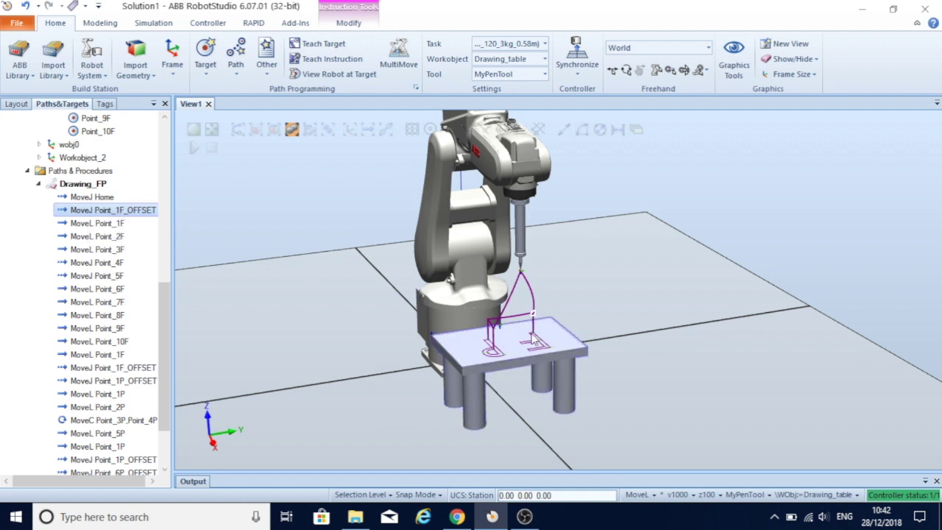
{"action": "left_click", "coordinate": [119, 226]}
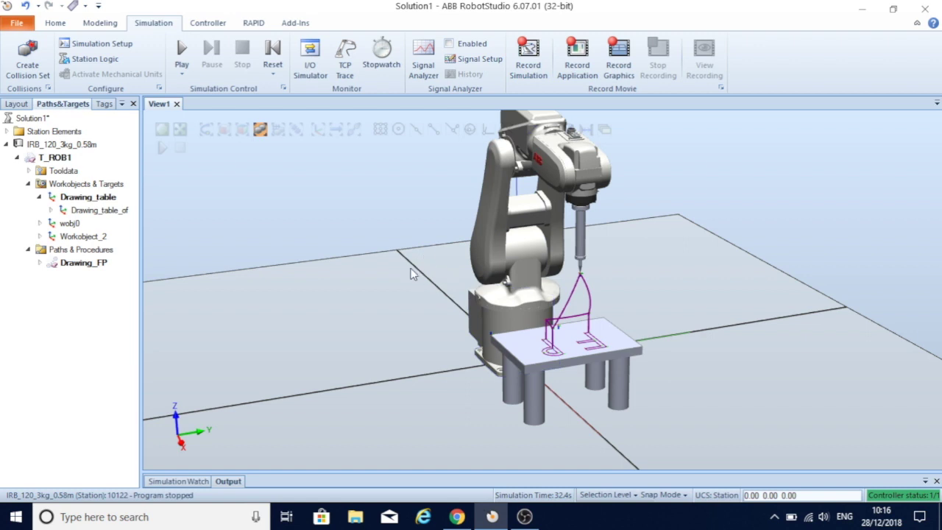
Move the table to X 110, Y 450, Z 140 mm in World coordinates.
{"action": "left_click", "coordinate": [16, 105]}
{"action": "left_click", "coordinate": [31, 208]}
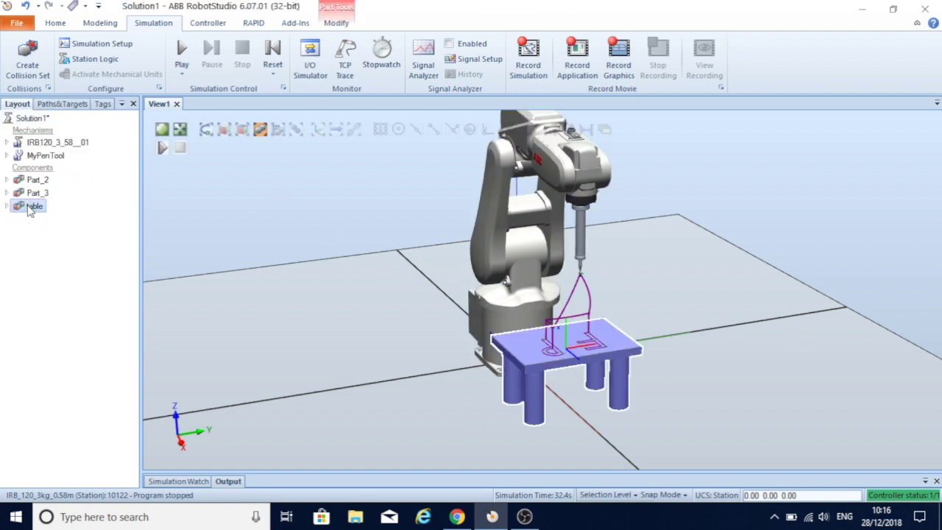
{"action": "right_click", "coordinate": [30, 210]}
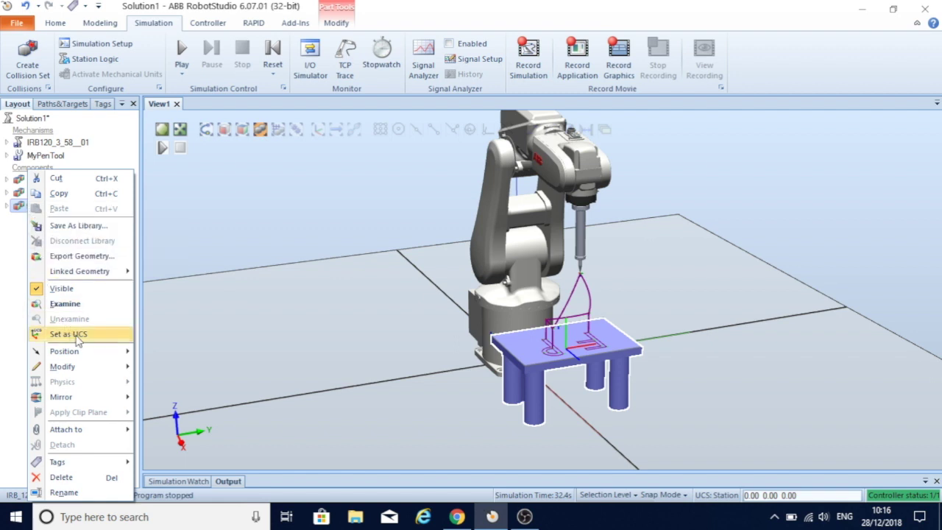
{"action": "mouse_move", "coordinate": [89, 353]}
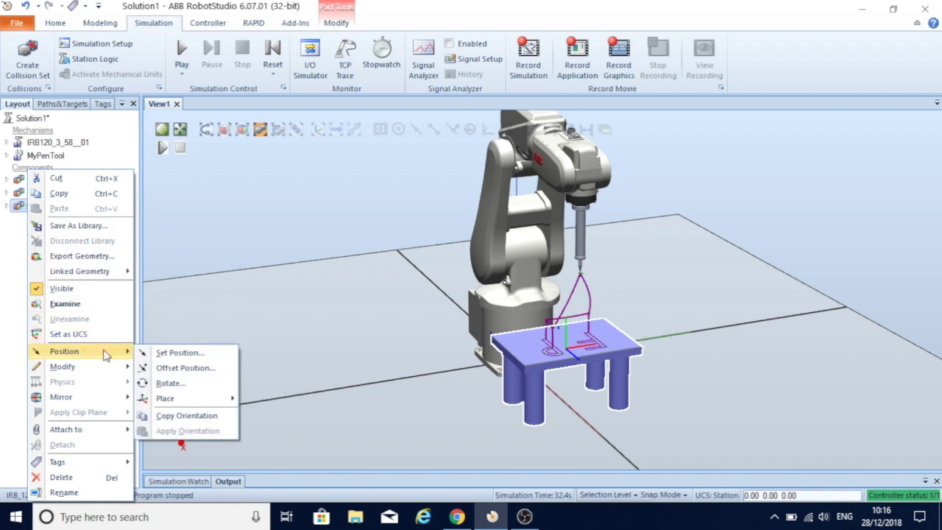
{"action": "left_click", "coordinate": [178, 353]}
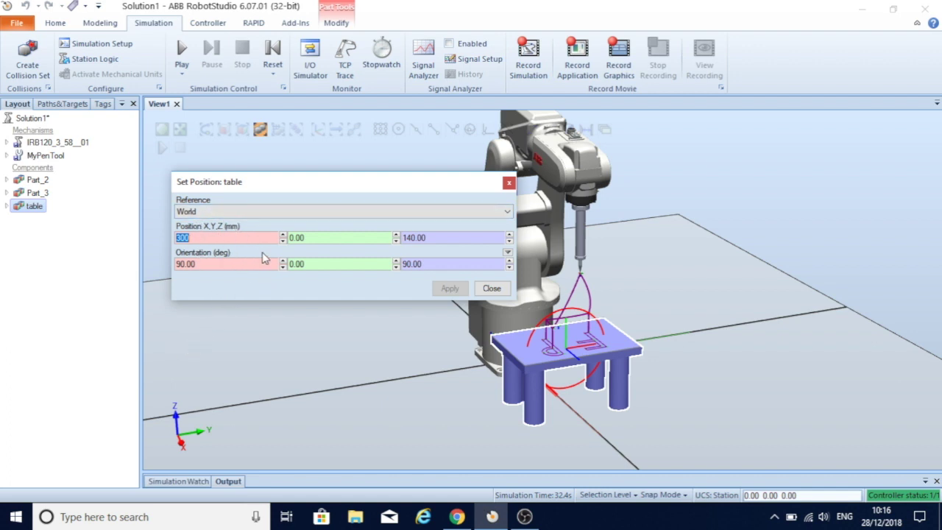
{"action": "key", "text": "Tab"}
{"action": "type", "text": "0"}
{"action": "type", "text": "450"}
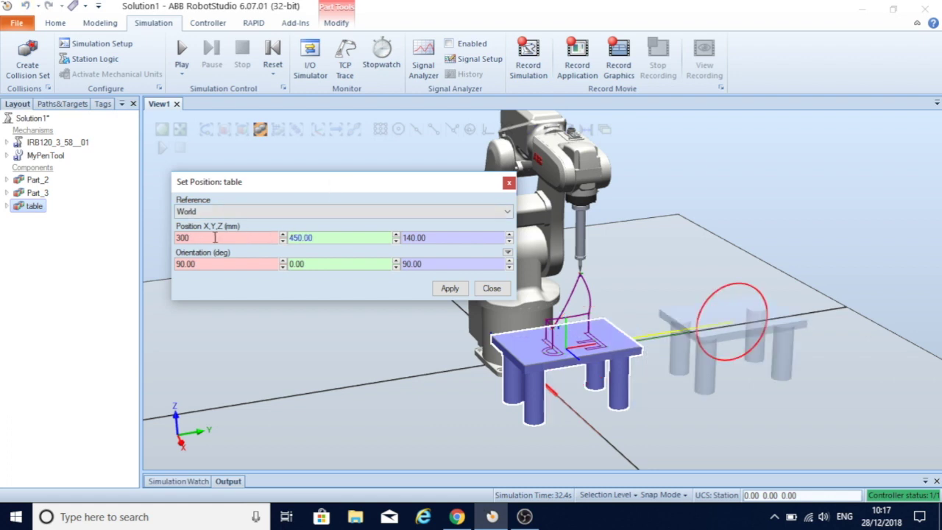
{"action": "key", "text": "BackSpace"}
{"action": "key", "text": "BackSpace"}
{"action": "key", "text": "BackSpace"}
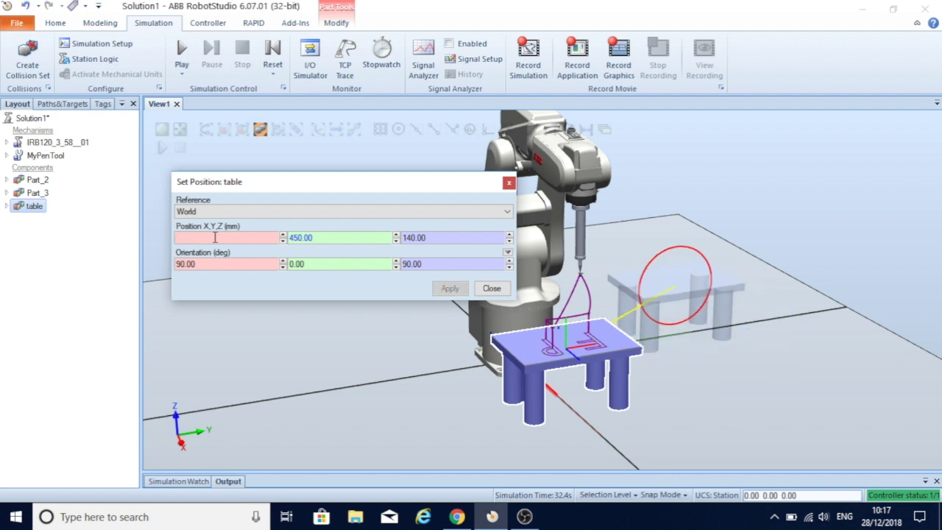
{"action": "type", "text": "11"}
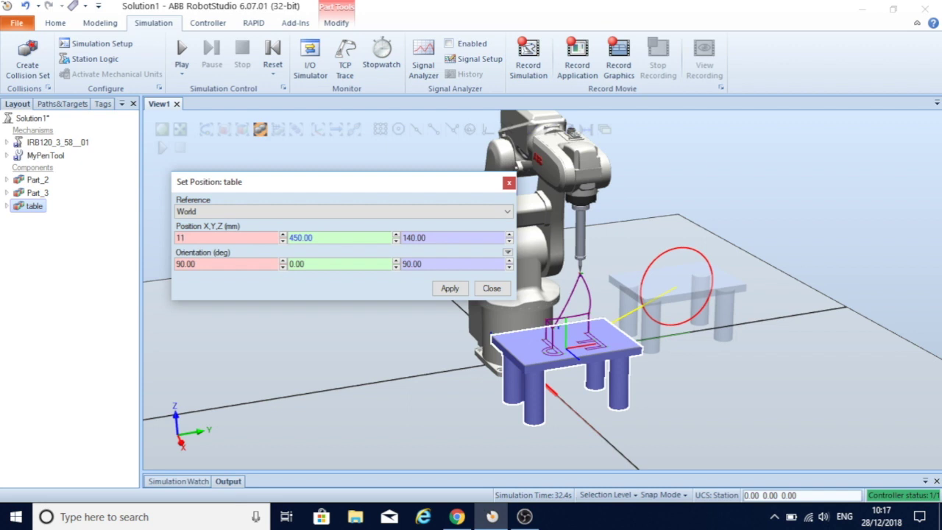
{"action": "type", "text": "0"}
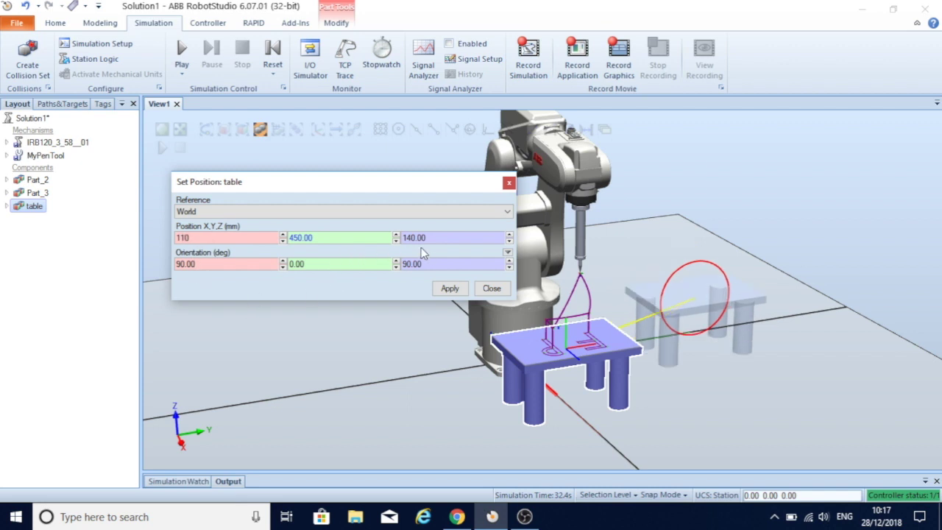
{"action": "left_click", "coordinate": [450, 289]}
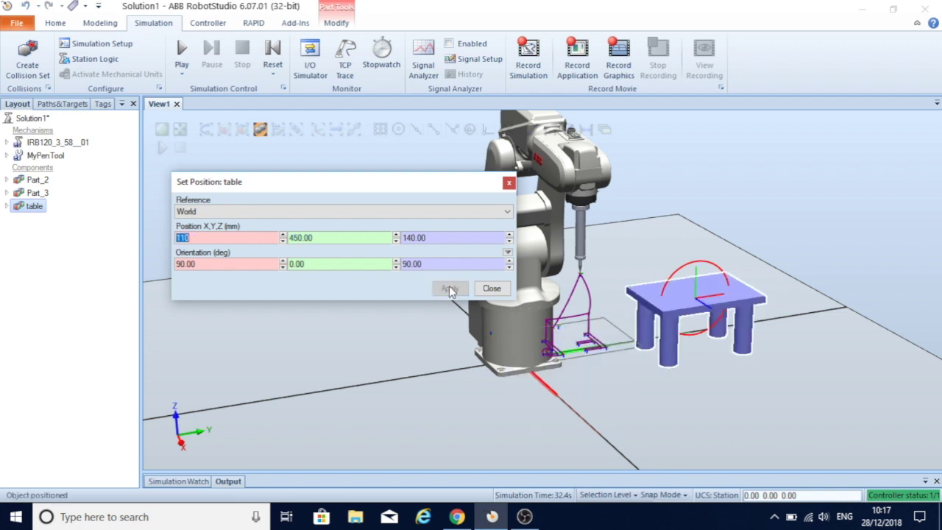
Close the Set Position dialog and return to the Paths&Targets tree.
{"action": "left_click", "coordinate": [491, 288]}
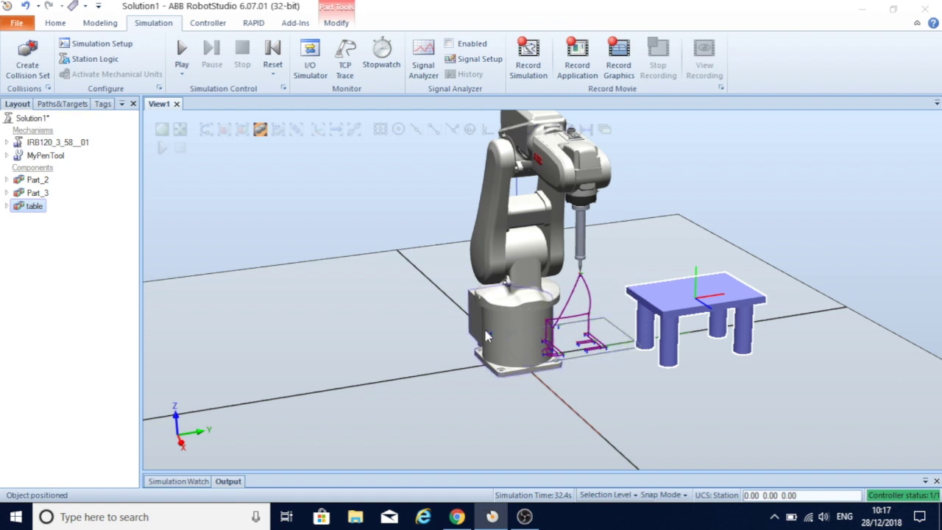
{"action": "left_click", "coordinate": [63, 104]}
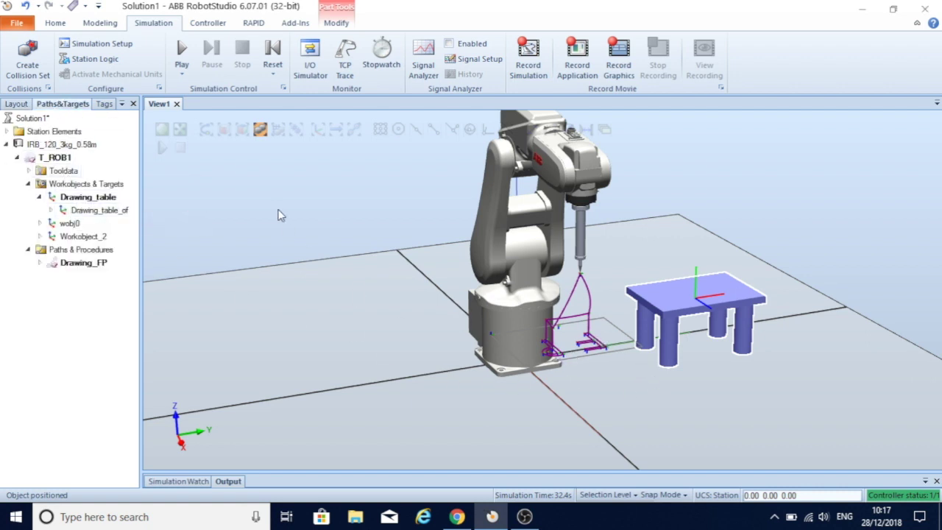
Open Set Position for Drawing_table_of with World as the reference frame.
{"action": "right_click", "coordinate": [83, 212]}
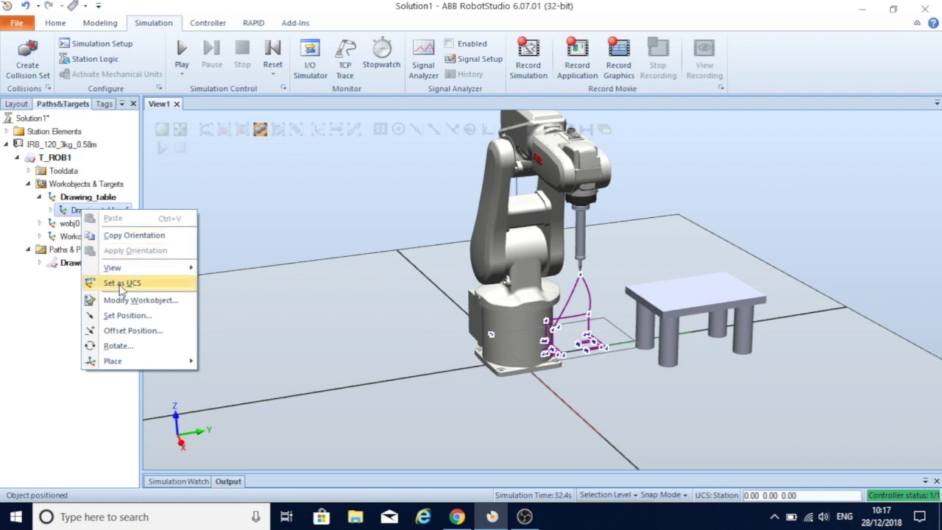
{"action": "left_click", "coordinate": [123, 316]}
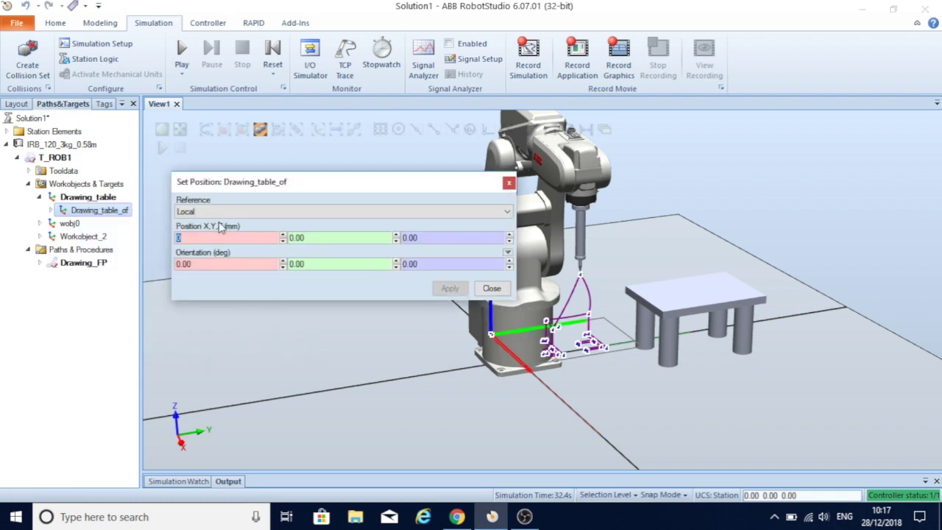
{"action": "left_click", "coordinate": [506, 211]}
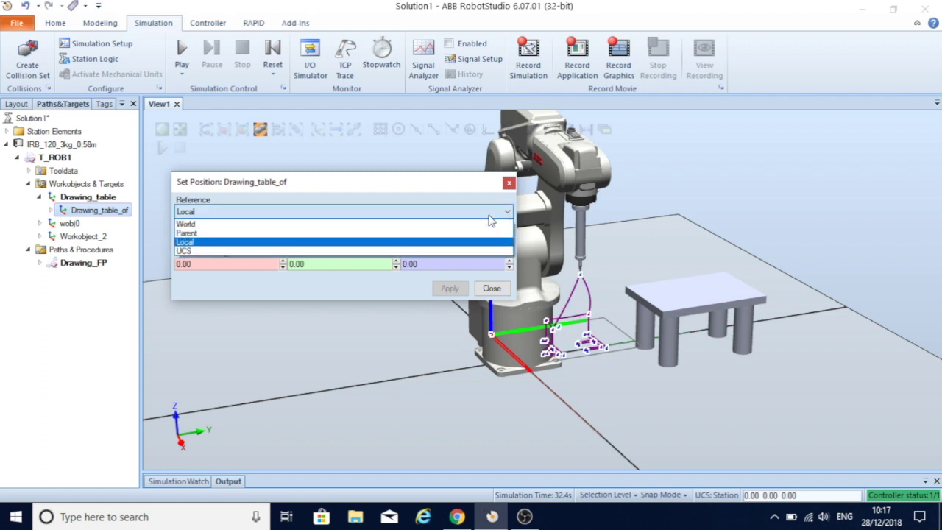
{"action": "left_click", "coordinate": [485, 224]}
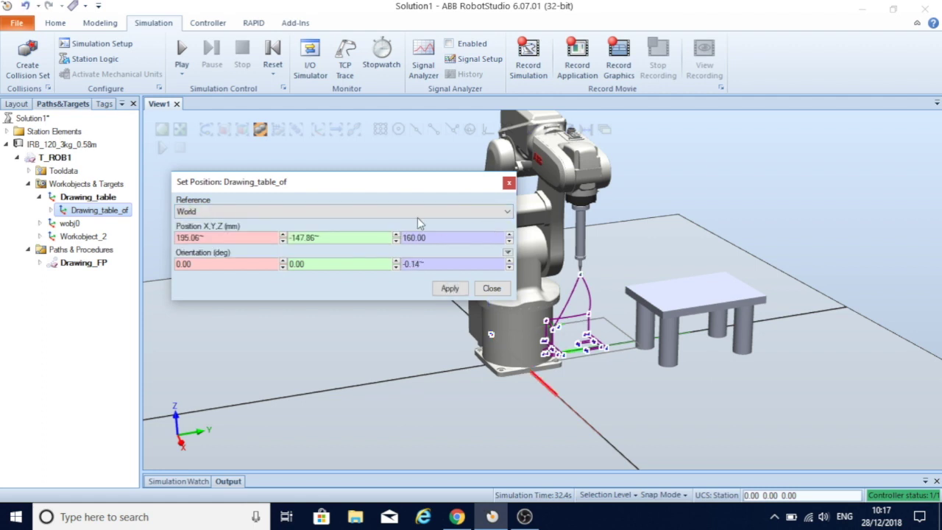
Enter X 0 and Y 300 for Drawing_table_of, apply, and close the dialog.
{"action": "left_click", "coordinate": [213, 237]}
{"action": "key", "text": "BackSpace"}
{"action": "key", "text": "BackSpace"}
{"action": "type", "text": "0"}
{"action": "left_click", "coordinate": [326, 237]}
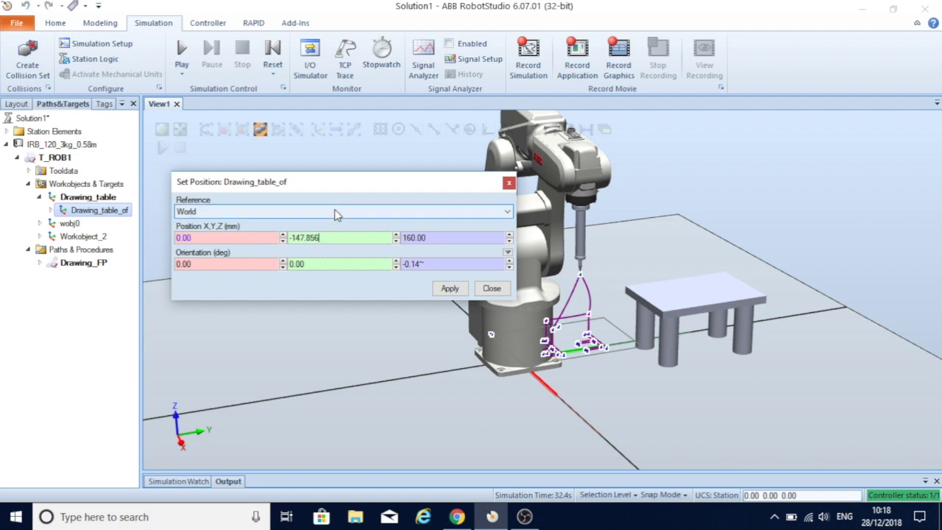
{"action": "key", "text": "BackSpace"}
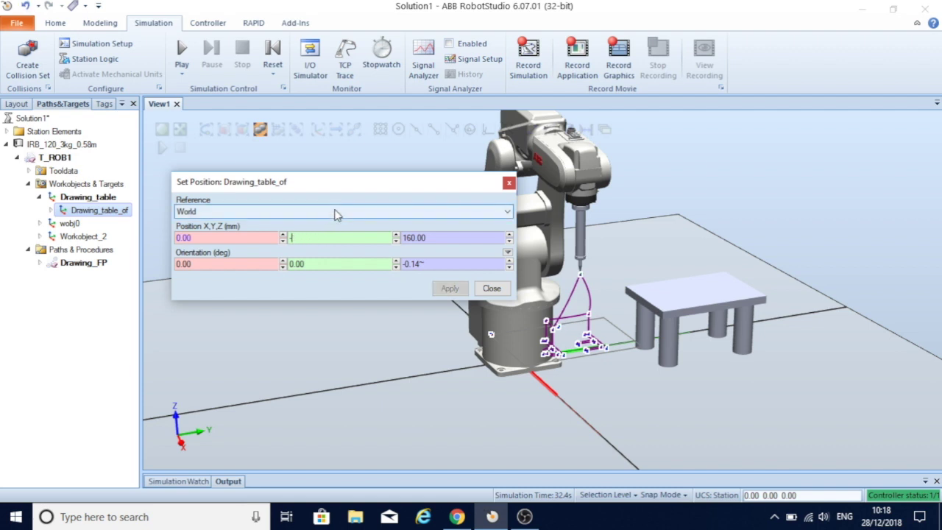
{"action": "type", "text": "300"}
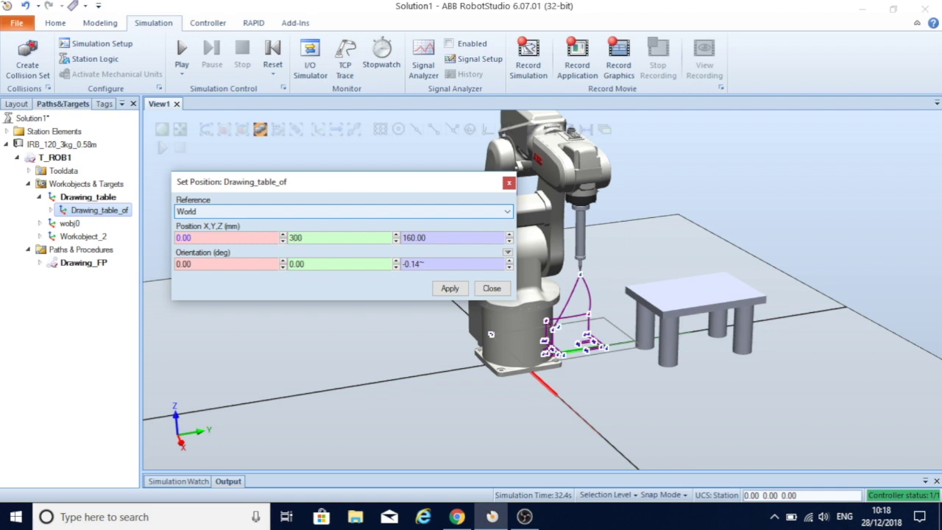
{"action": "left_click", "coordinate": [450, 288]}
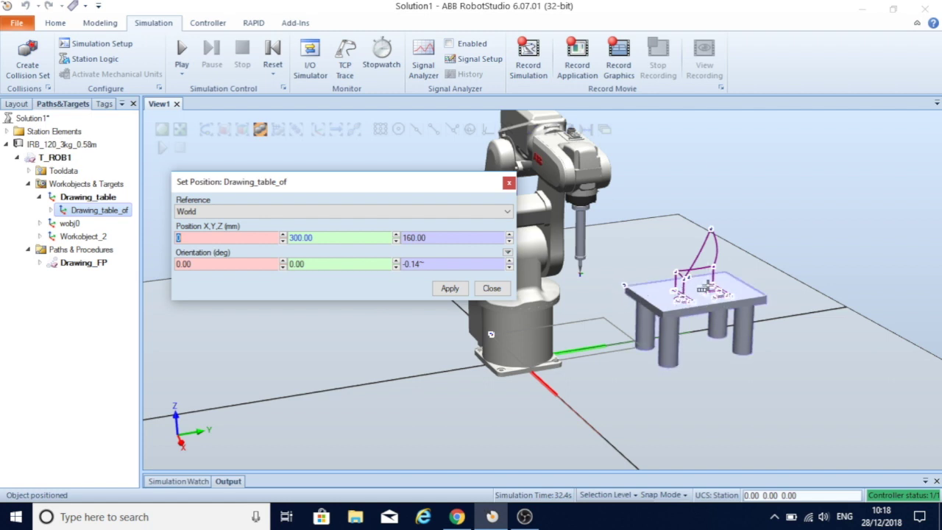
{"action": "left_click", "coordinate": [492, 288]}
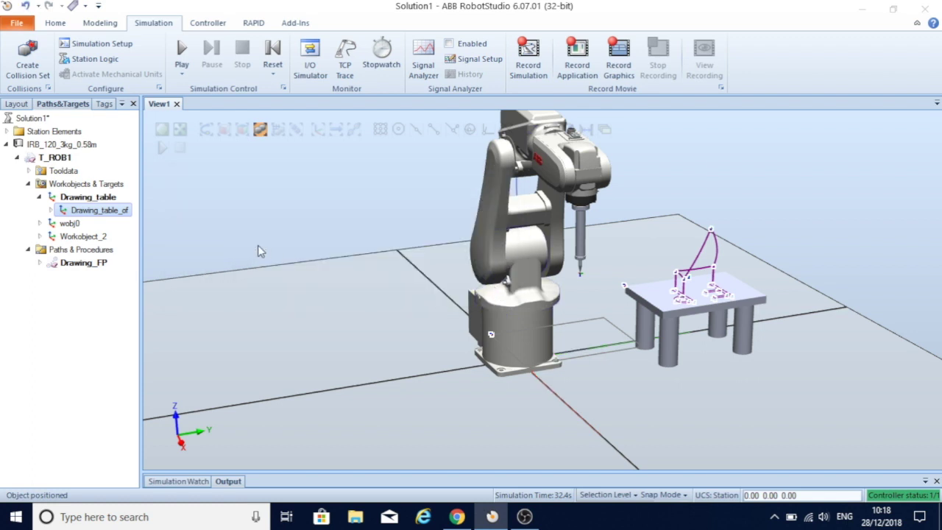
Run Move Along Path on Drawing_FP so the robot traces the letters on the moved table.
{"action": "left_click", "coordinate": [78, 265]}
{"action": "right_click", "coordinate": [78, 265]}
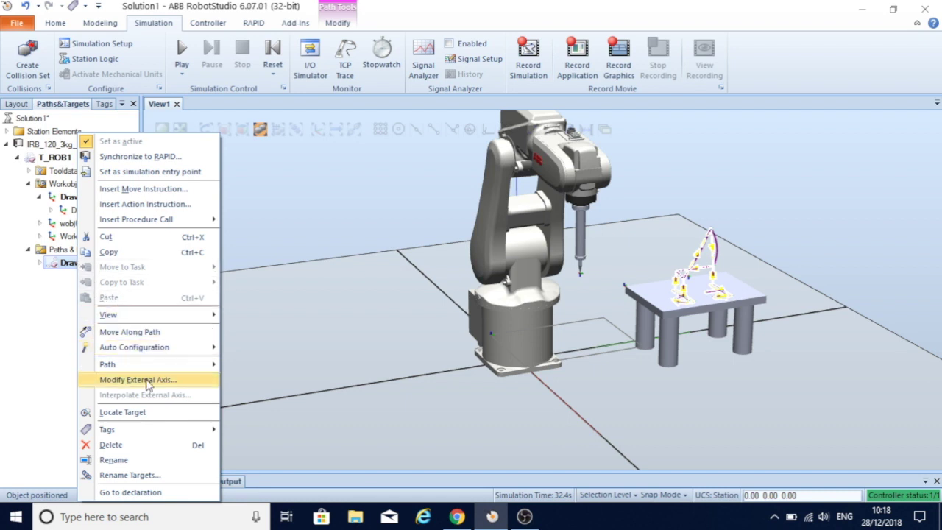
{"action": "left_click", "coordinate": [41, 280]}
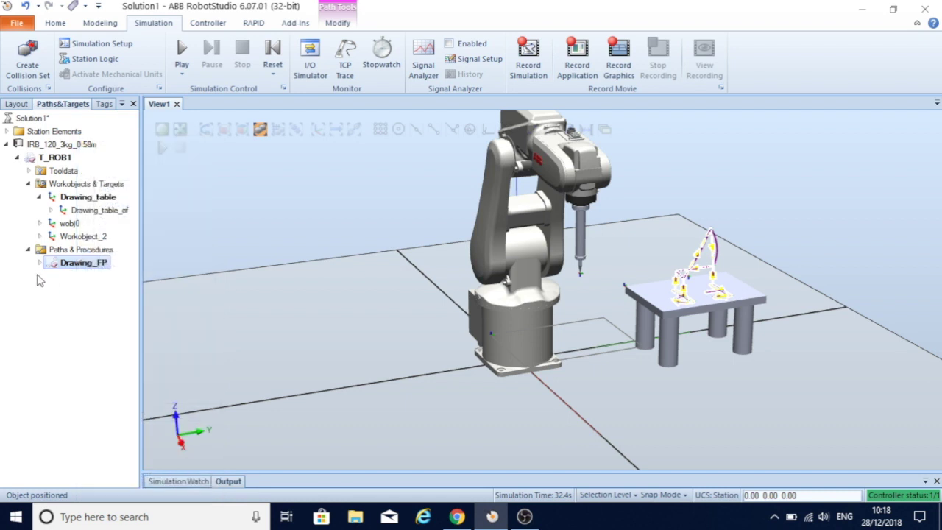
{"action": "left_click", "coordinate": [40, 264]}
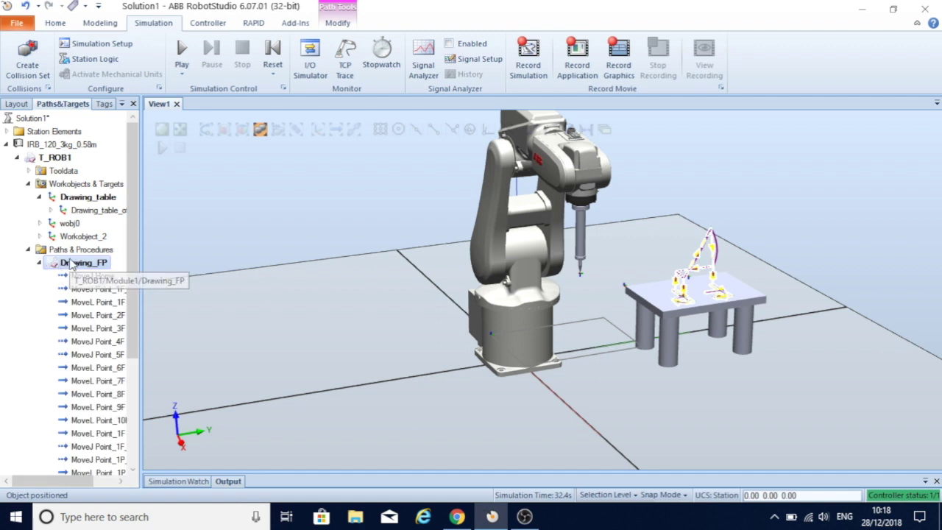
{"action": "right_click", "coordinate": [70, 269]}
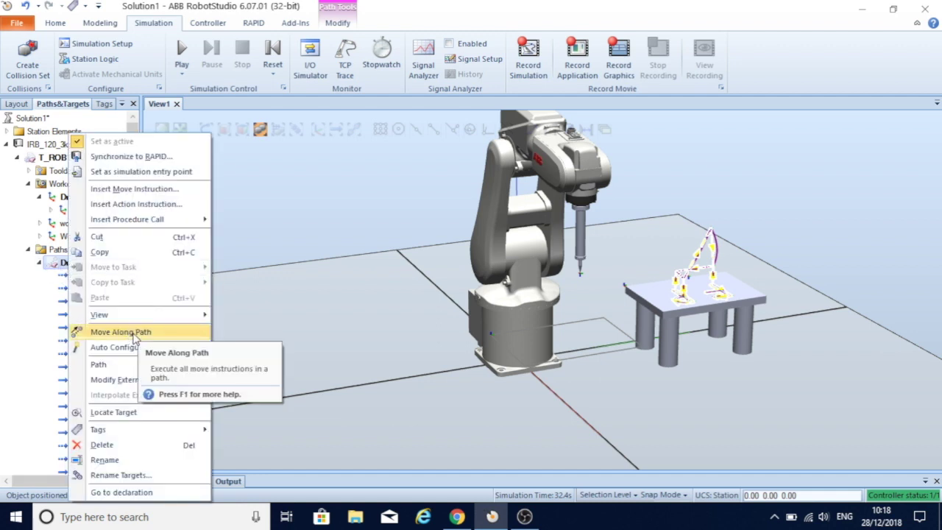
{"action": "left_click", "coordinate": [134, 337]}
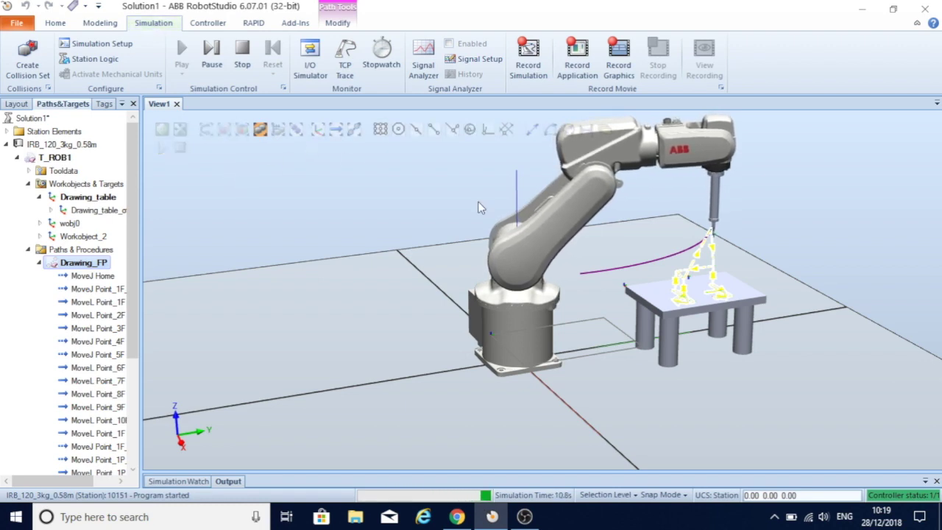
{"action": "scroll", "coordinate": [726, 253], "scroll_direction": "down", "scroll_amount": 3}
{"action": "scroll", "coordinate": [726, 251], "scroll_direction": "up", "scroll_amount": 5}
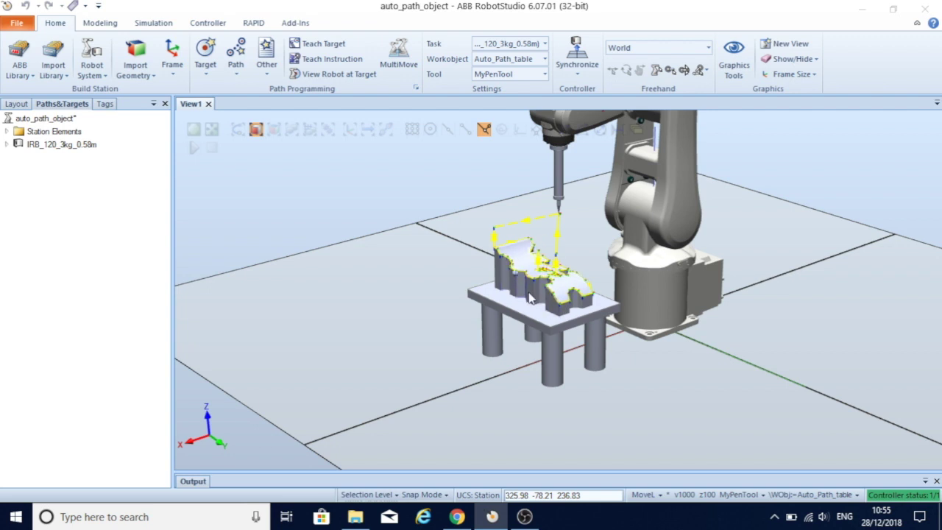
Zoom and orbit onto the part's yellow edge path, then bring up the Path menu.
{"action": "scroll", "coordinate": [526, 255], "scroll_direction": "up", "scroll_amount": 4}
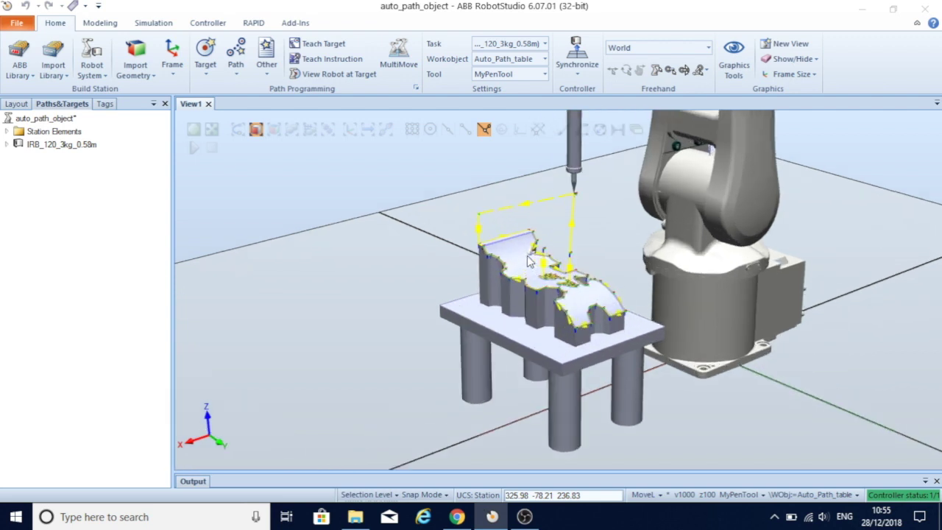
{"action": "scroll", "coordinate": [526, 255], "scroll_direction": "up", "scroll_amount": 5}
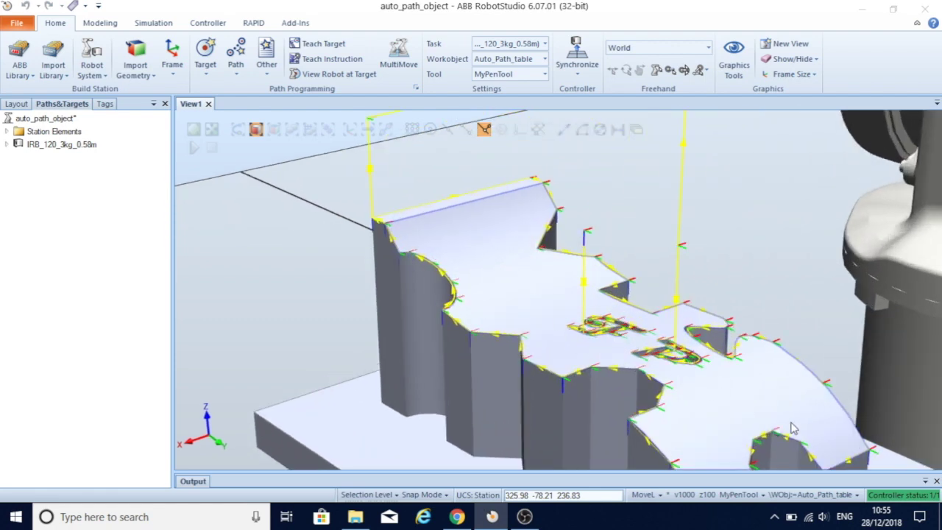
{"action": "left_click_drag", "start_coordinate": [588, 259], "coordinate": [581, 318], "text": "ctrl+shift"}
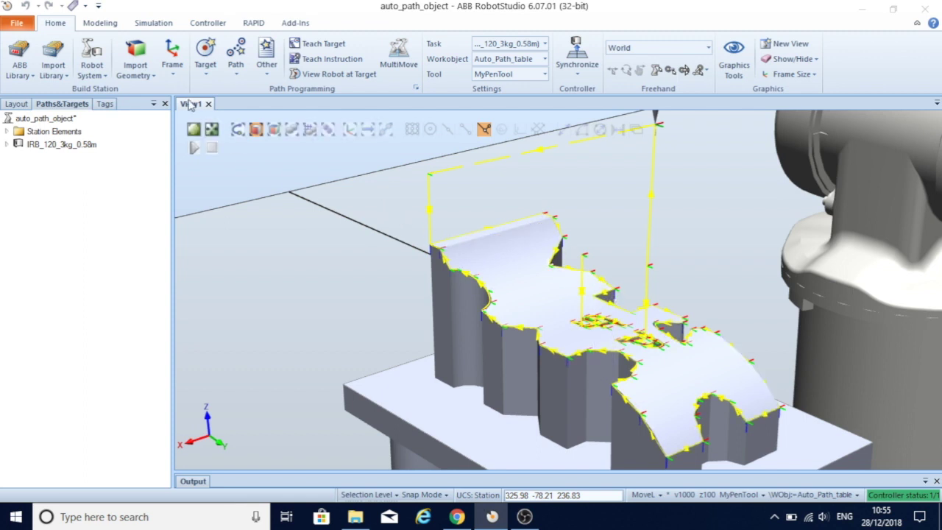
{"action": "left_click", "coordinate": [237, 72]}
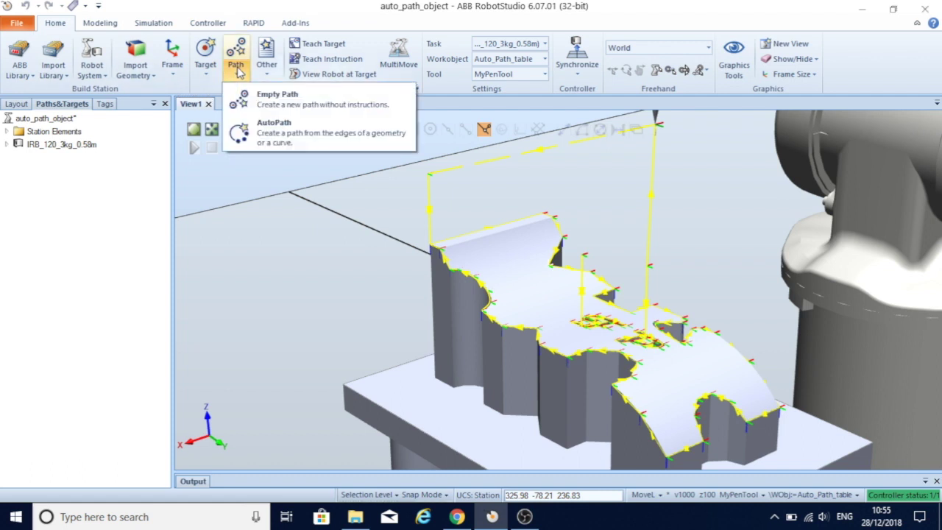
Start AutoPath with the part's top face as reference surface, then zoom onto the lettered area.
{"action": "left_click", "coordinate": [279, 136]}
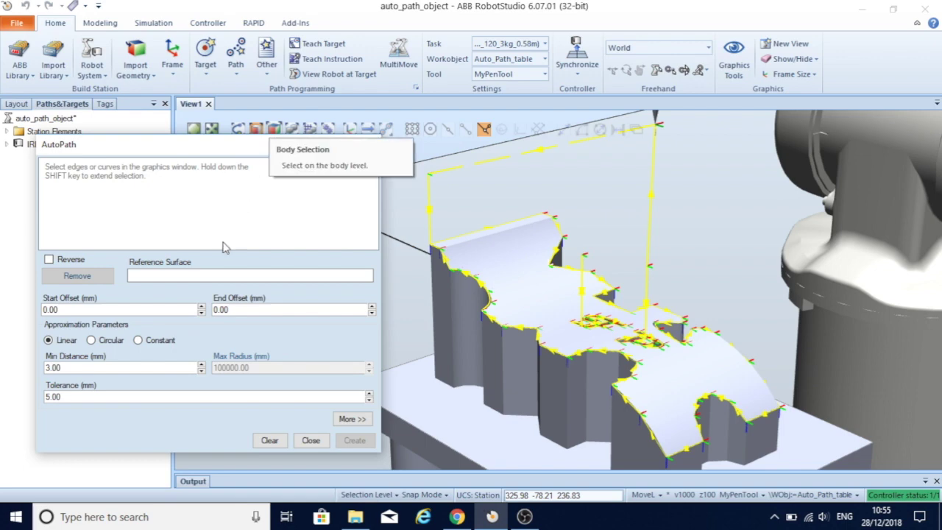
{"action": "left_click", "coordinate": [536, 294]}
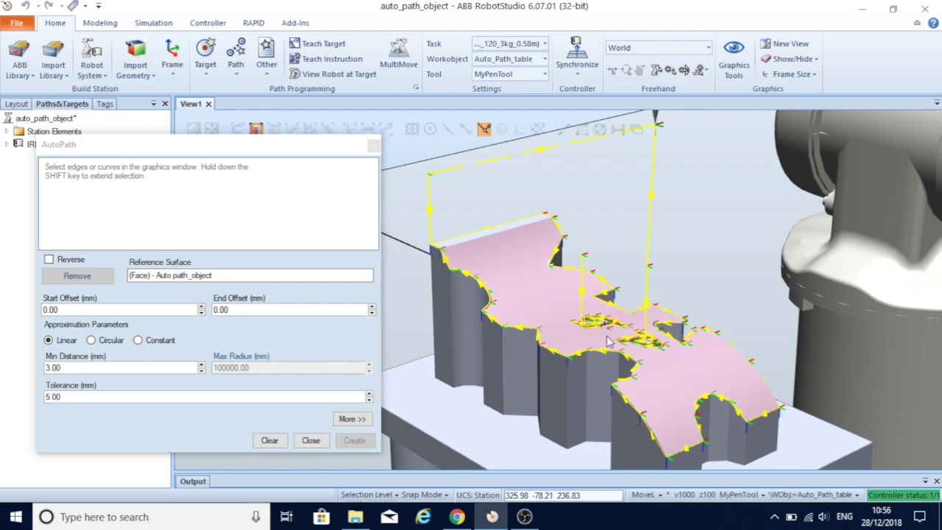
{"action": "scroll", "coordinate": [623, 349], "scroll_direction": "up", "scroll_amount": 2}
{"action": "scroll", "coordinate": [623, 349], "scroll_direction": "up", "scroll_amount": 3}
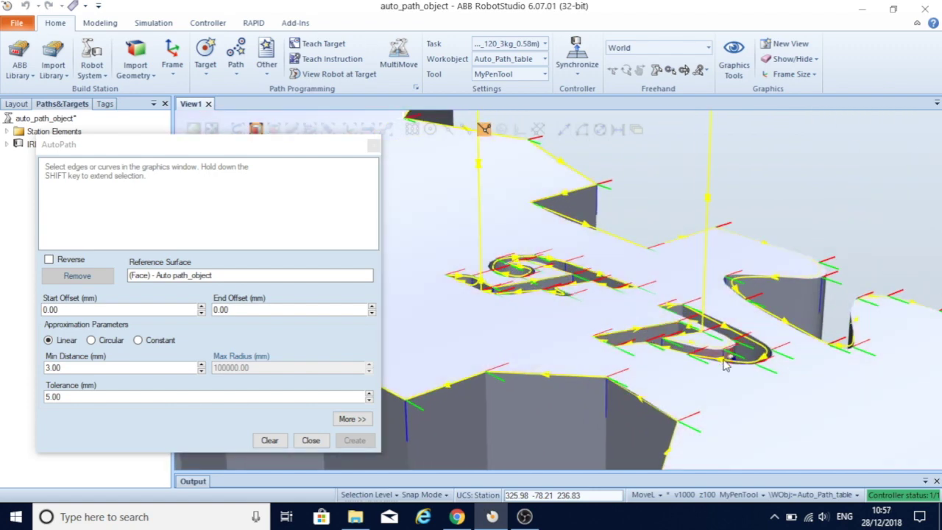
{"action": "scroll", "coordinate": [689, 371], "scroll_direction": "down", "scroll_amount": 1}
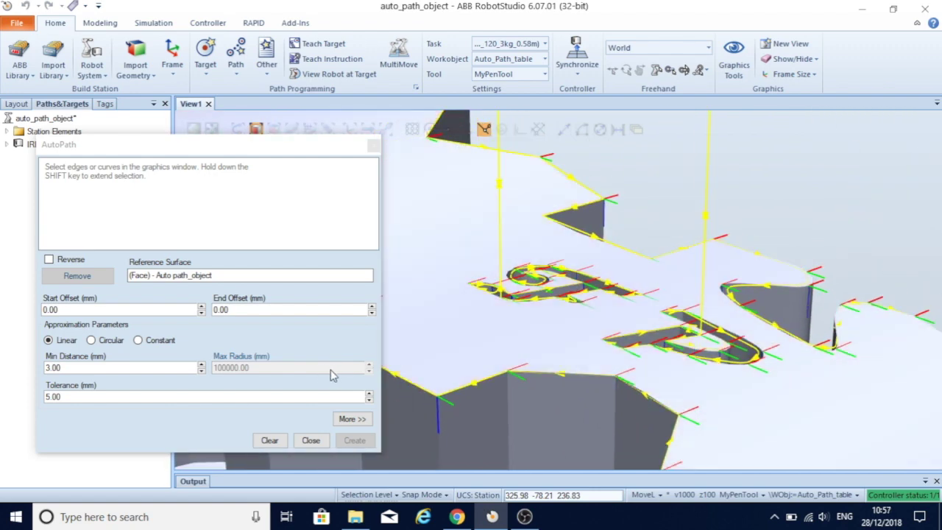